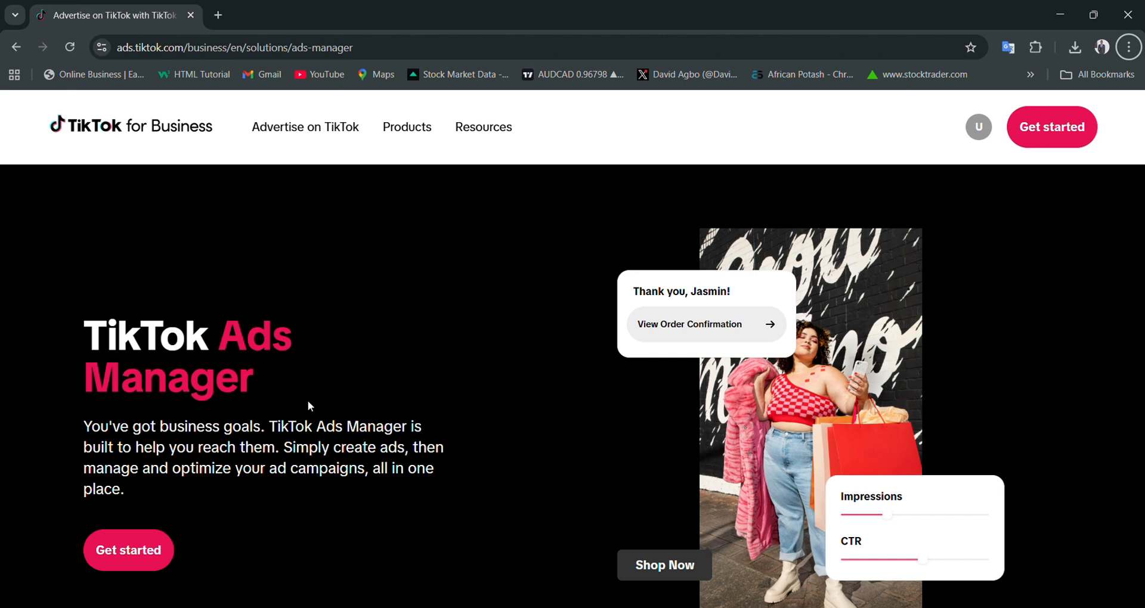
- Get started with TikTok Ads Manager and open the GrandRich Group_bc Business Center account
left_click(139, 561)
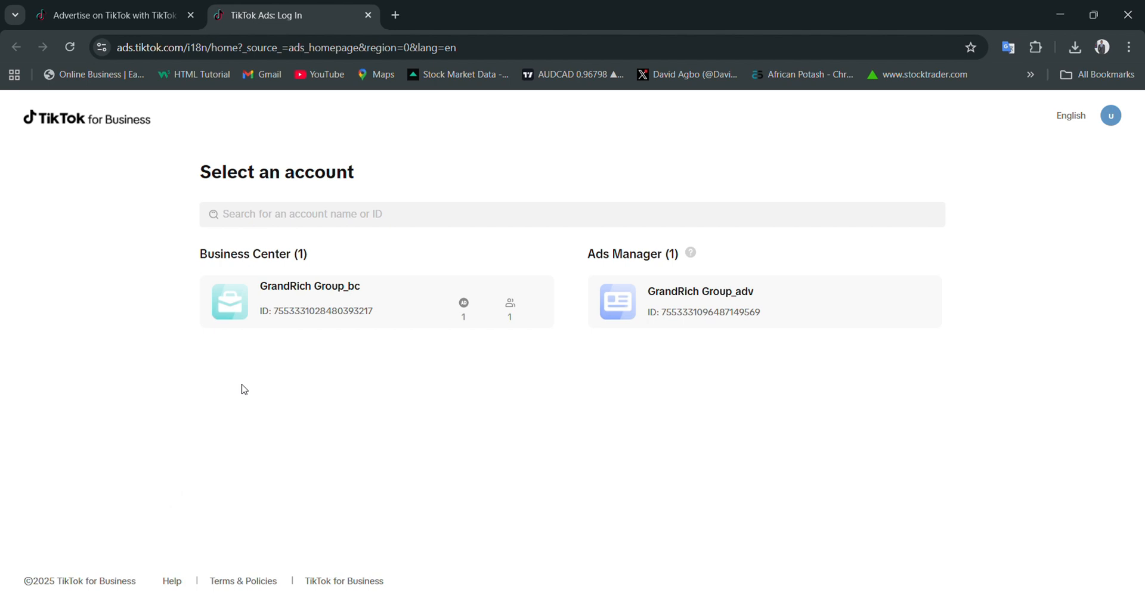
left_click(272, 306)
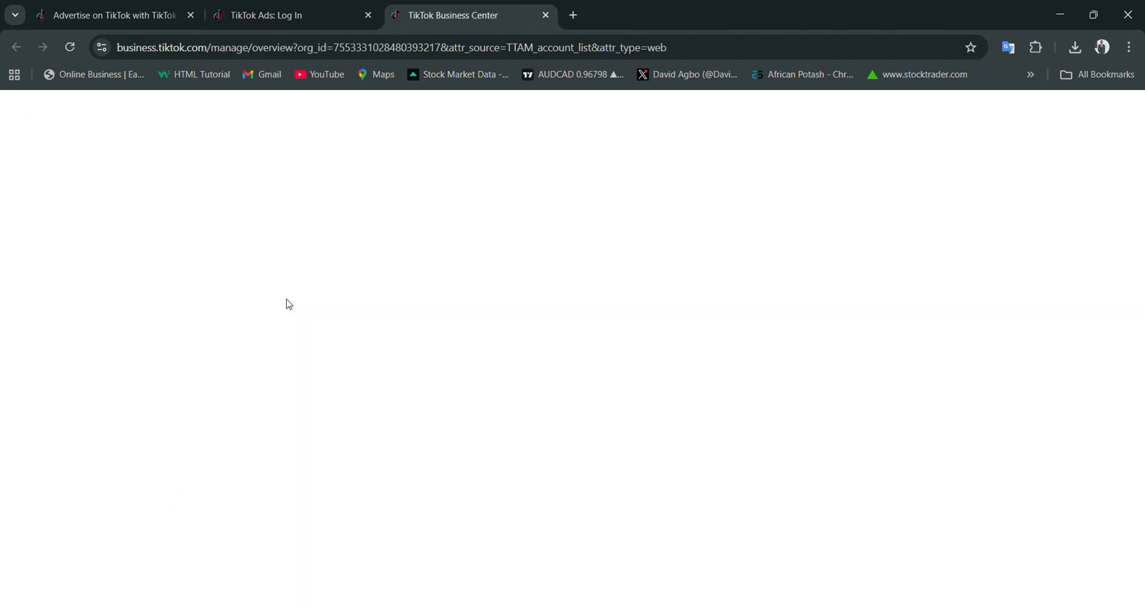
left_click(251, 12)
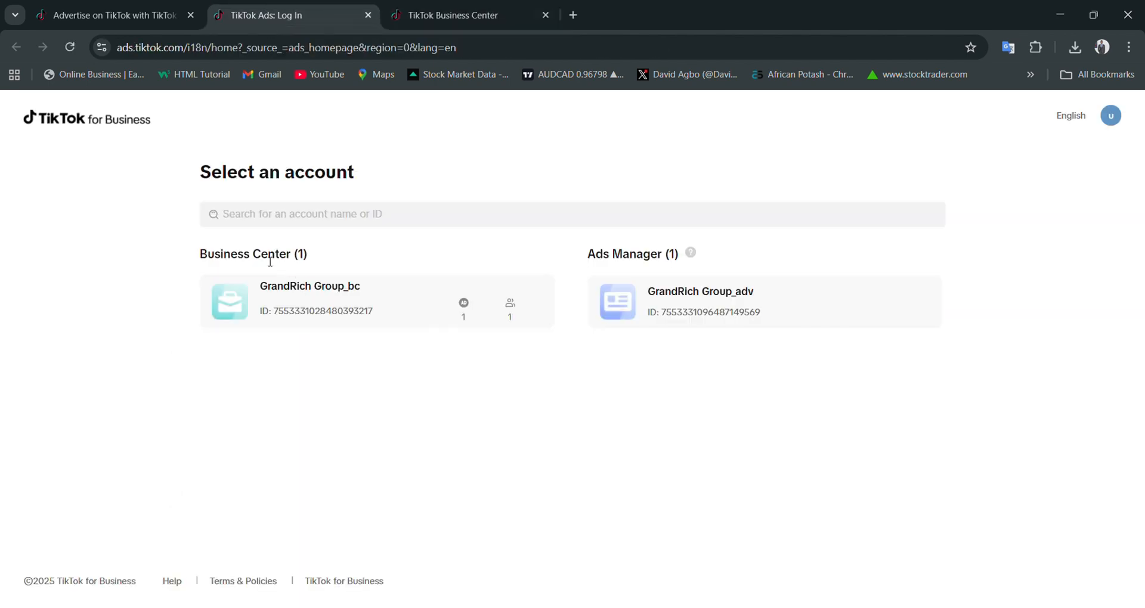
left_click(453, 15)
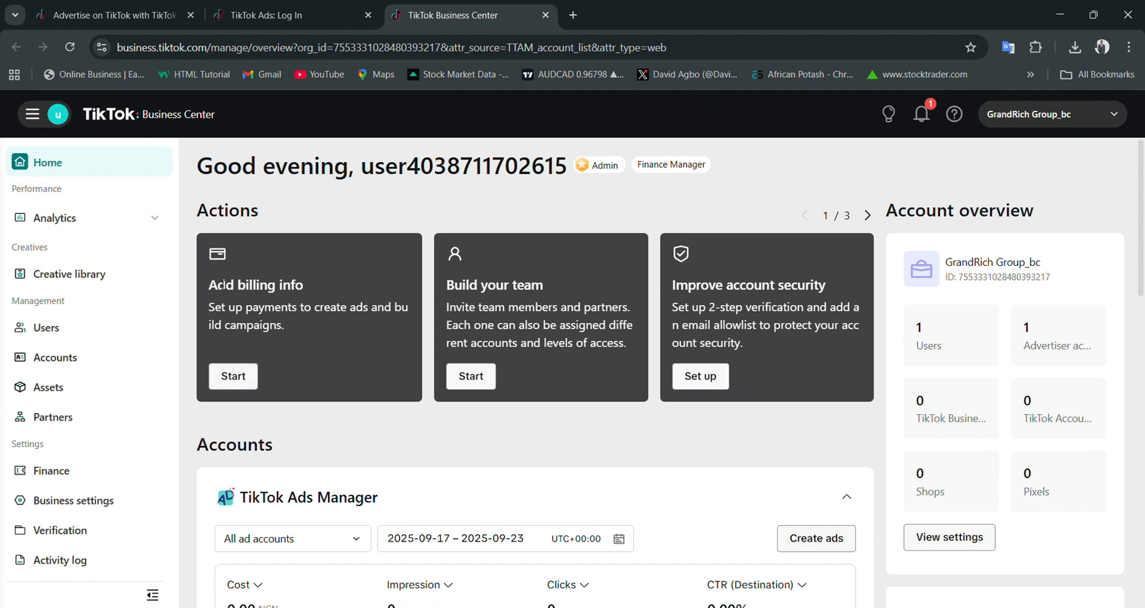
- Start adding billing info and select the state and city of the business address
left_click(231, 380)
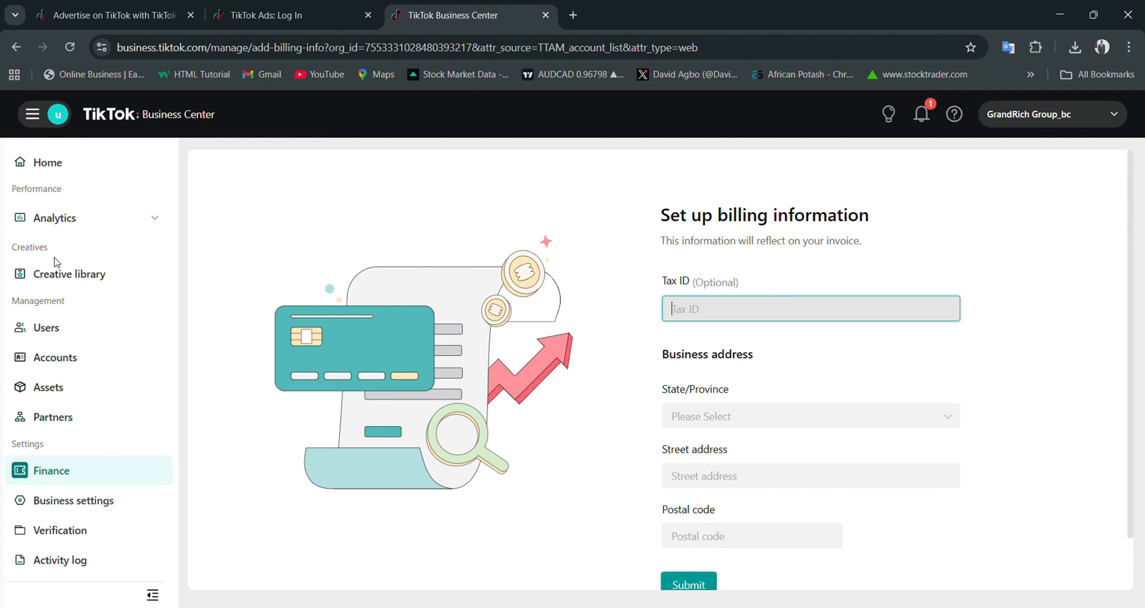
left_click(270, 17)
left_click(442, 15)
left_click(757, 422)
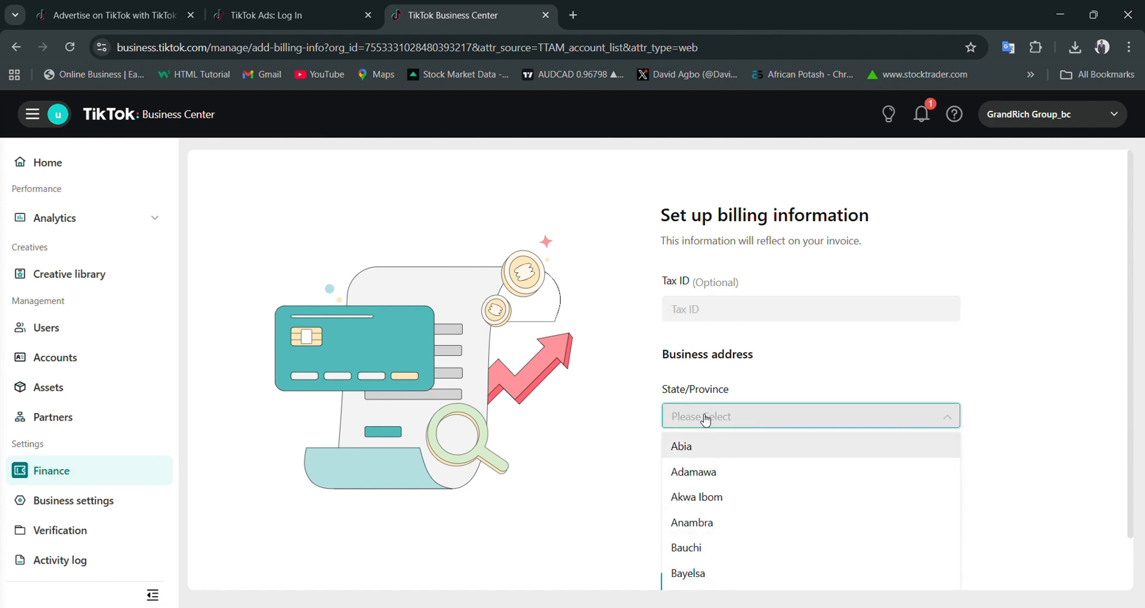
type("lagos")
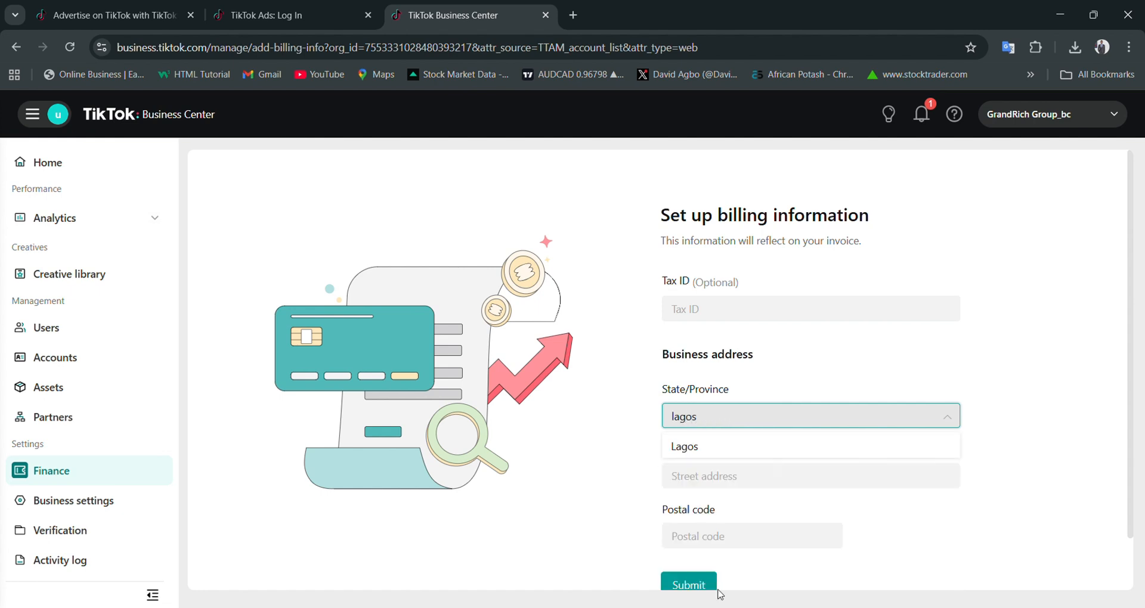
left_click(724, 451)
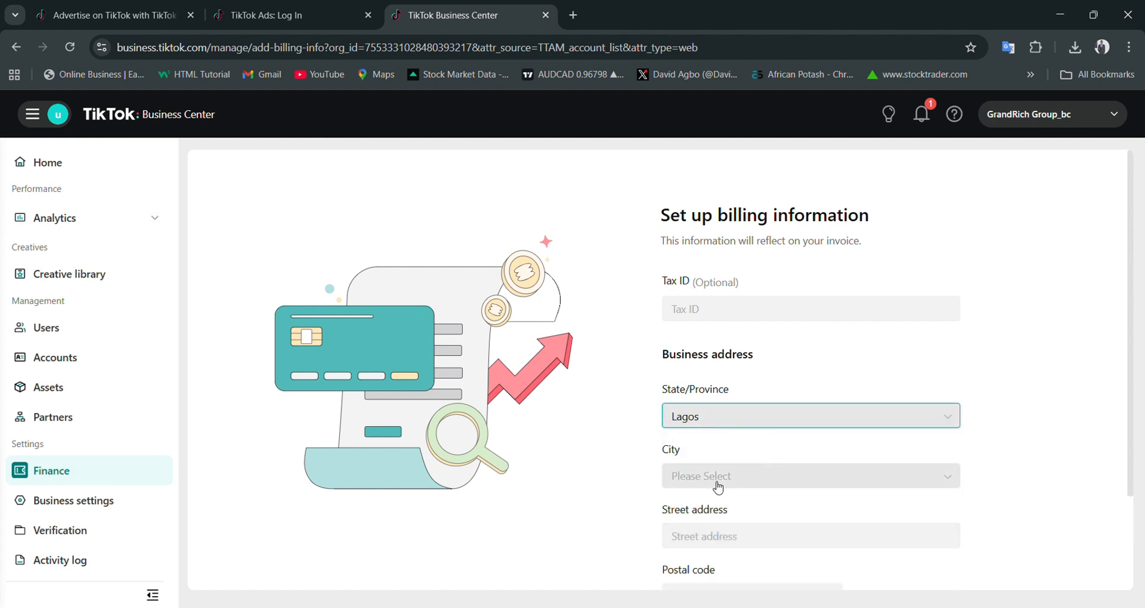
left_click(719, 483)
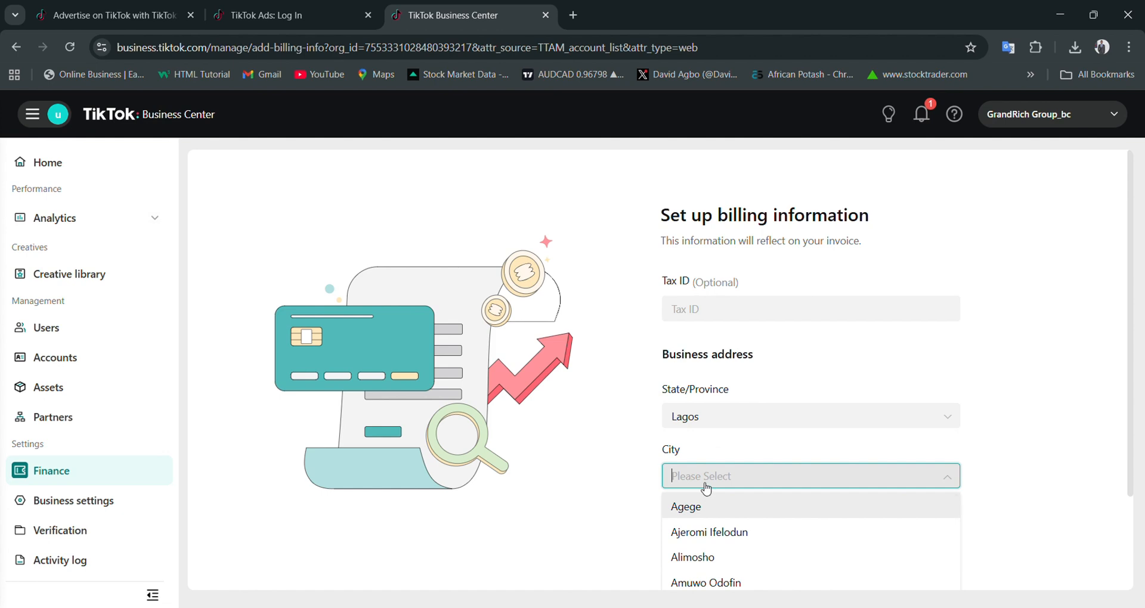
type("ibrj")
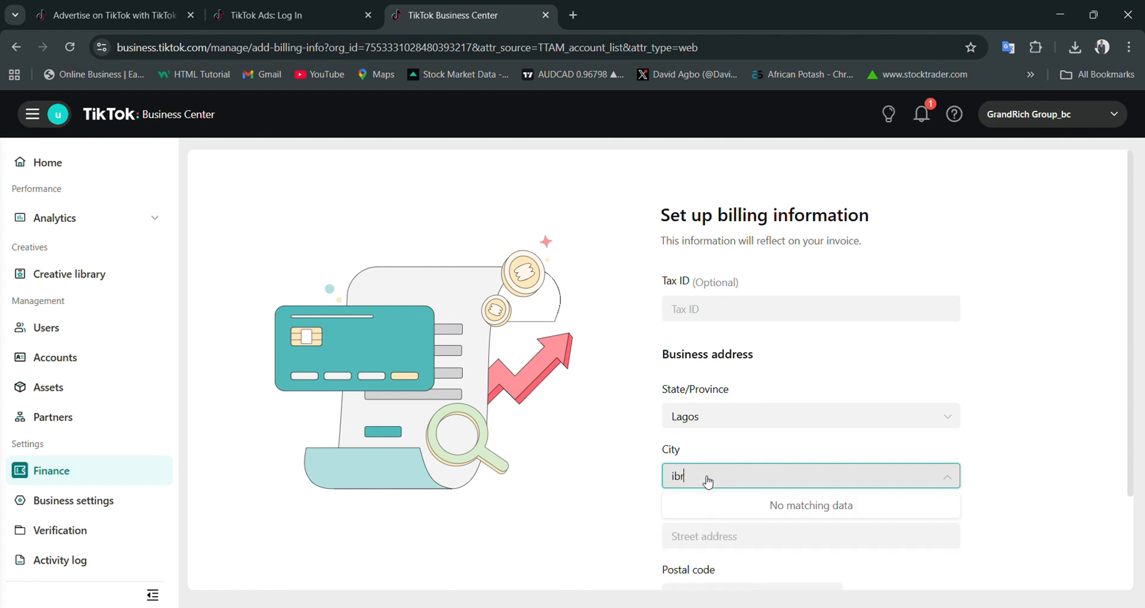
key("BackSpace")
type("e")
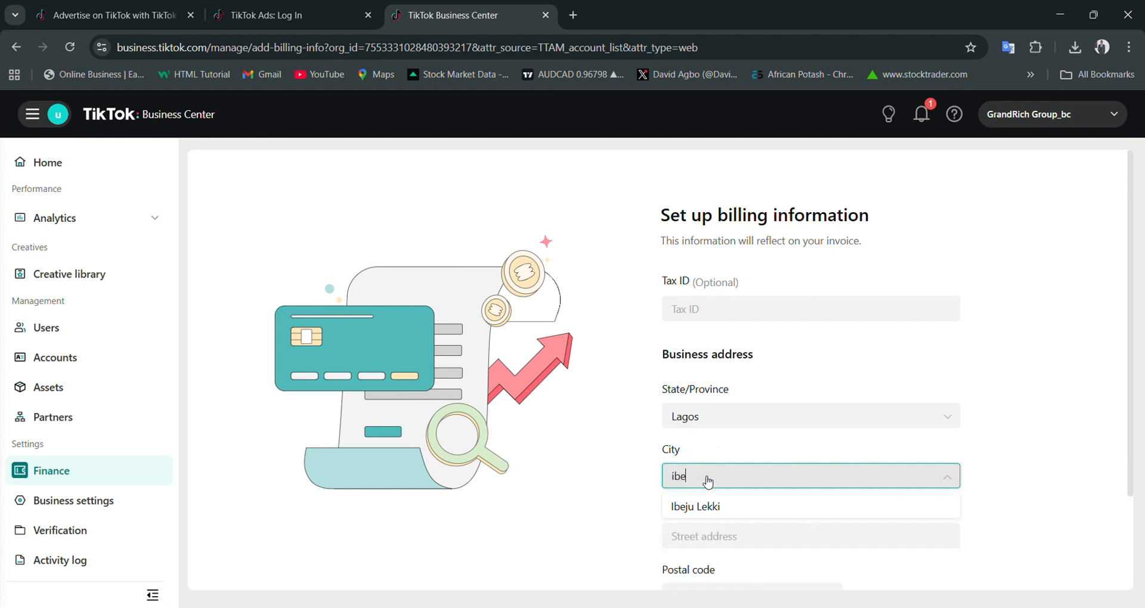
left_click(724, 512)
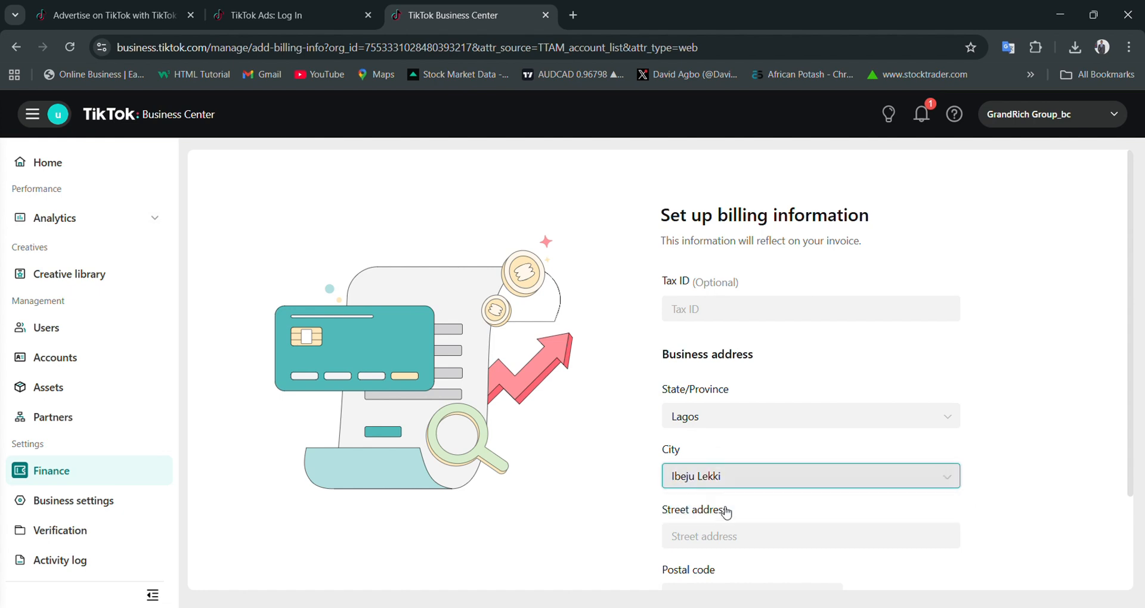
- Enter the business's street address in the billing information form
scroll(734, 534, "down", 2)
left_click(716, 419)
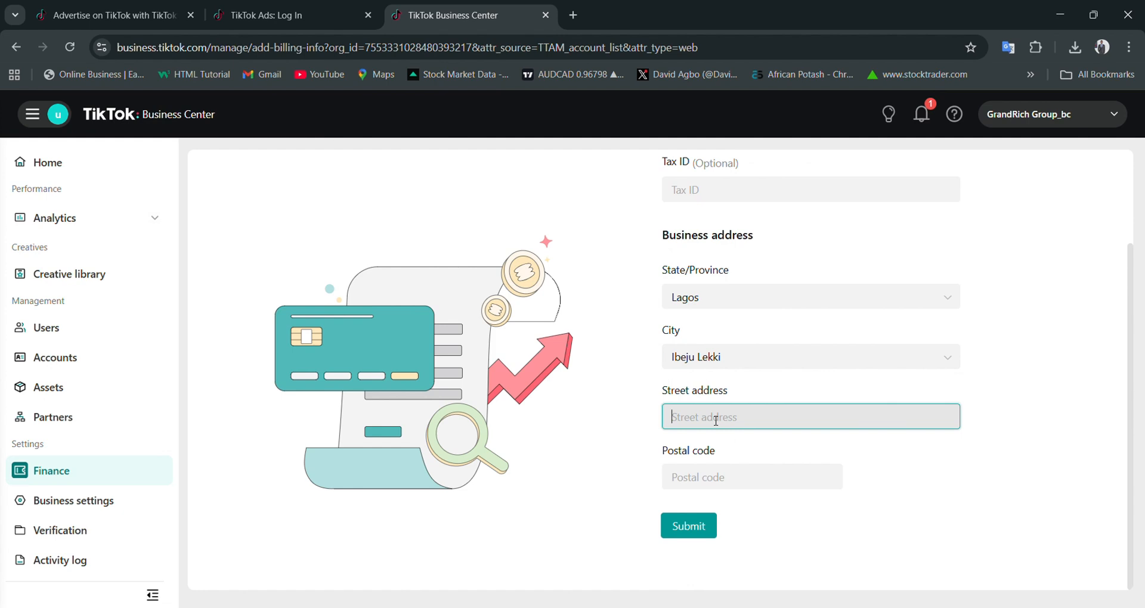
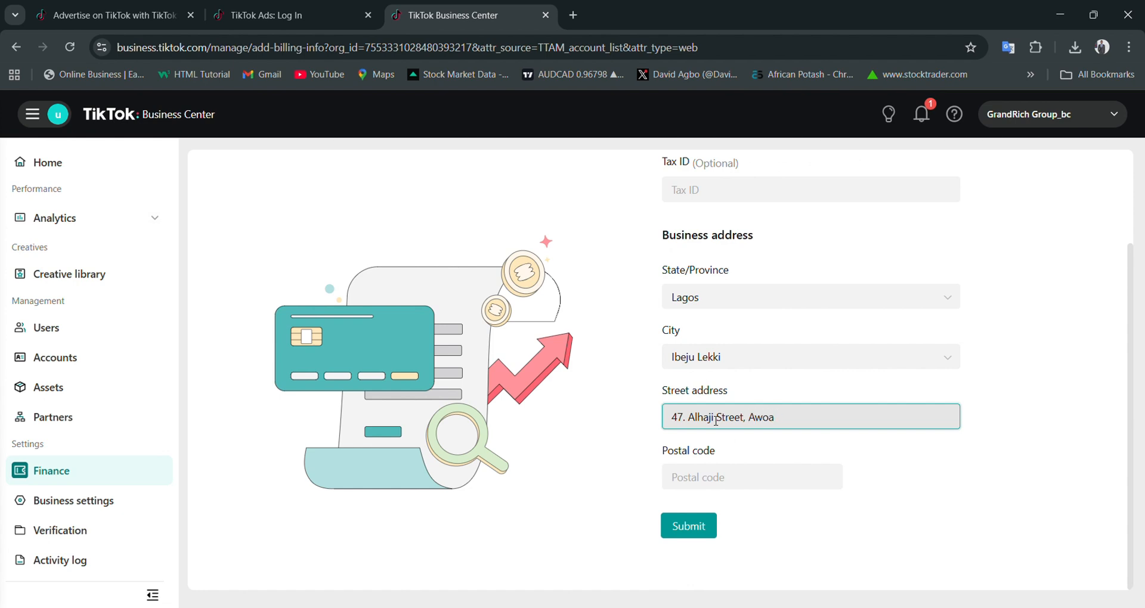
- Search Google in a new tab for the post code of the business address's area and open the postal code result
left_click(573, 15)
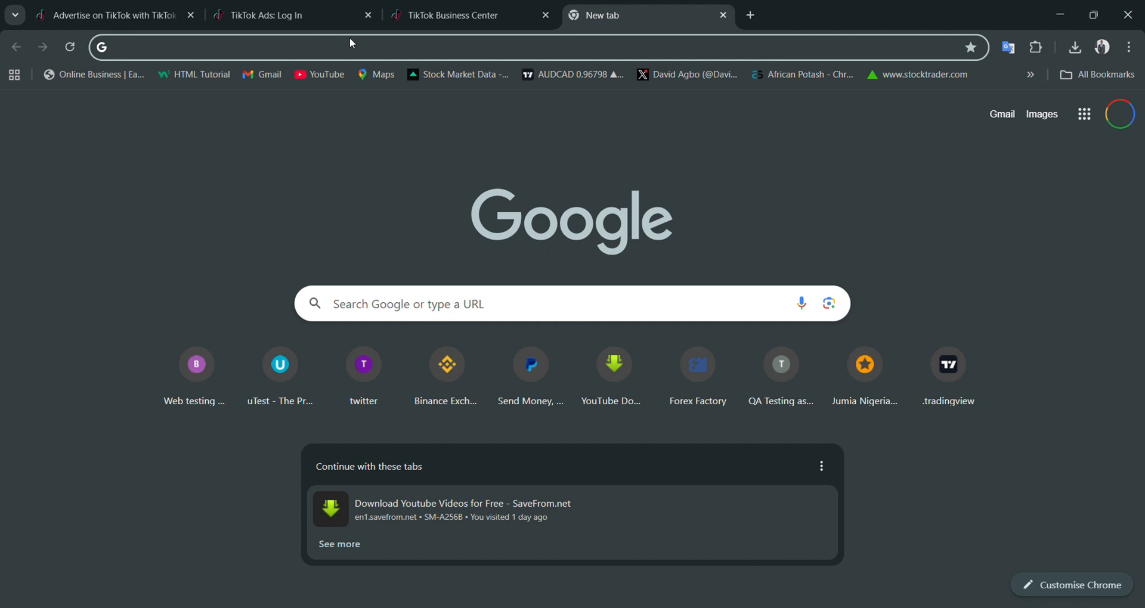
type("awoyaya")
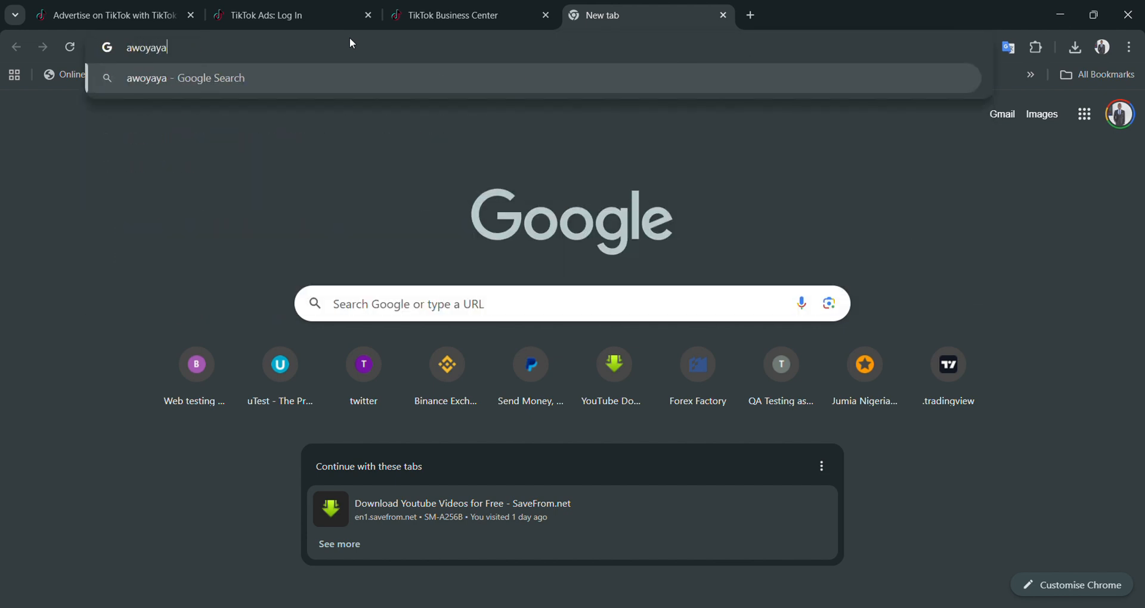
type(" post cod")
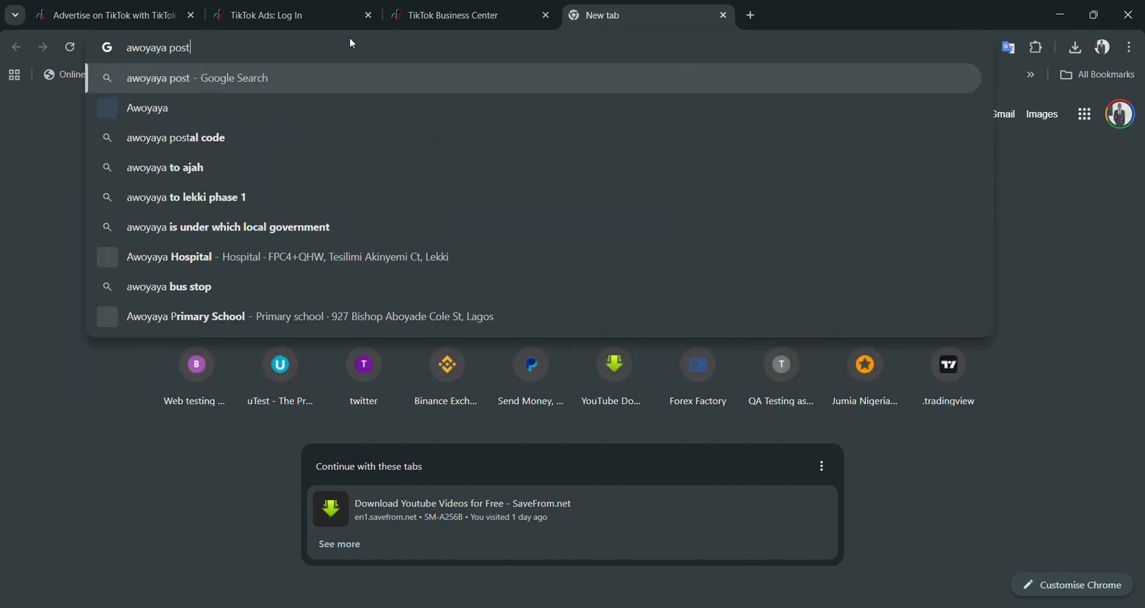
type("e")
key("Return")
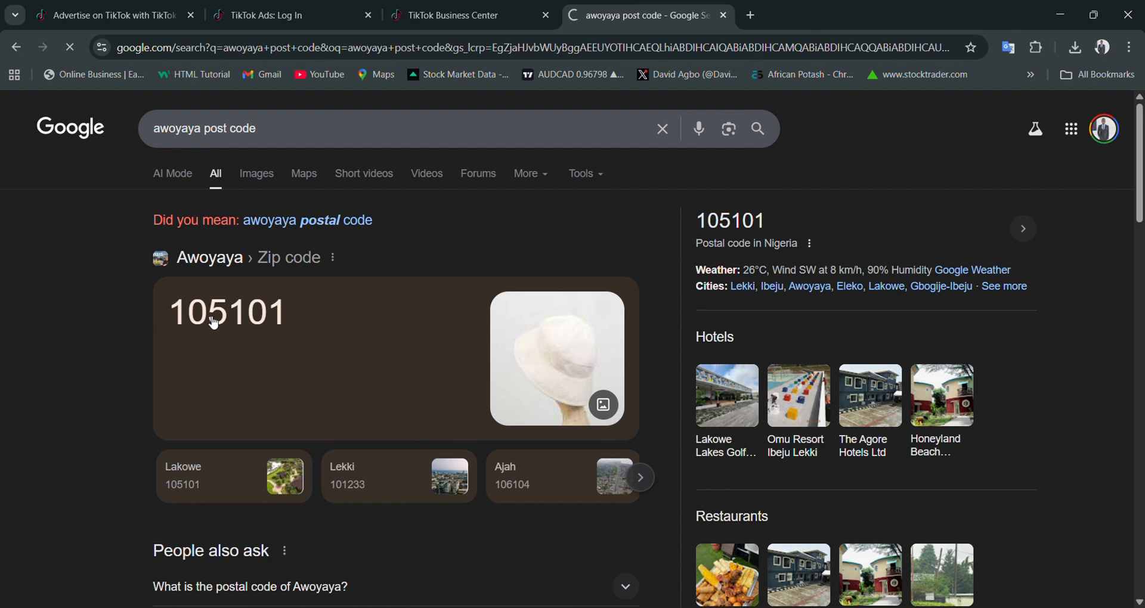
left_click(178, 309)
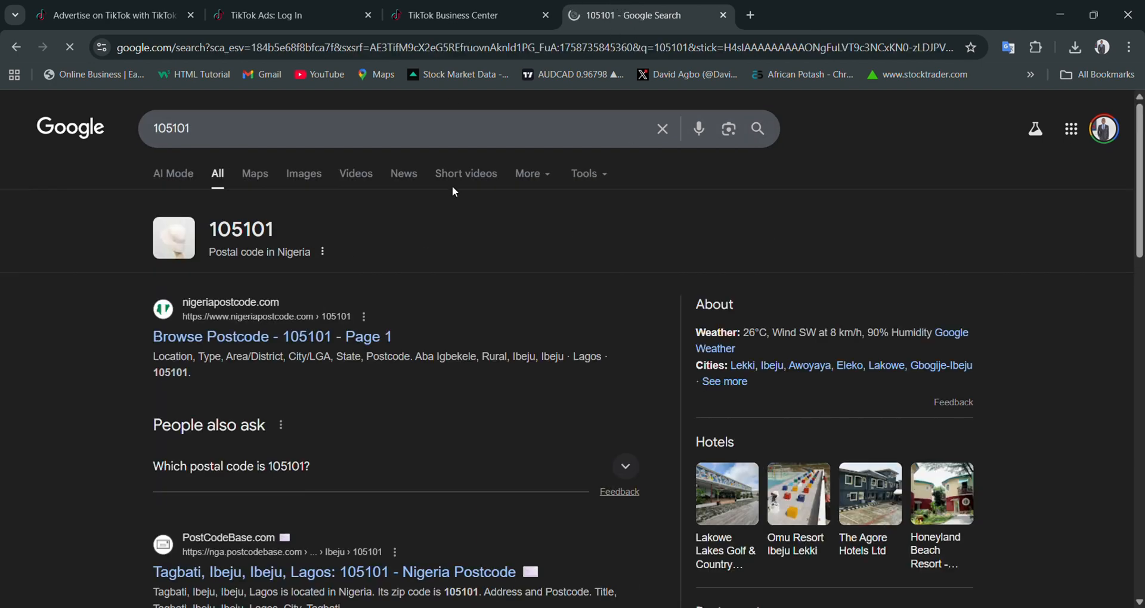
- Return to TikTok Business Center, enter the postal code, review the billing information and submit it
left_click(486, 6)
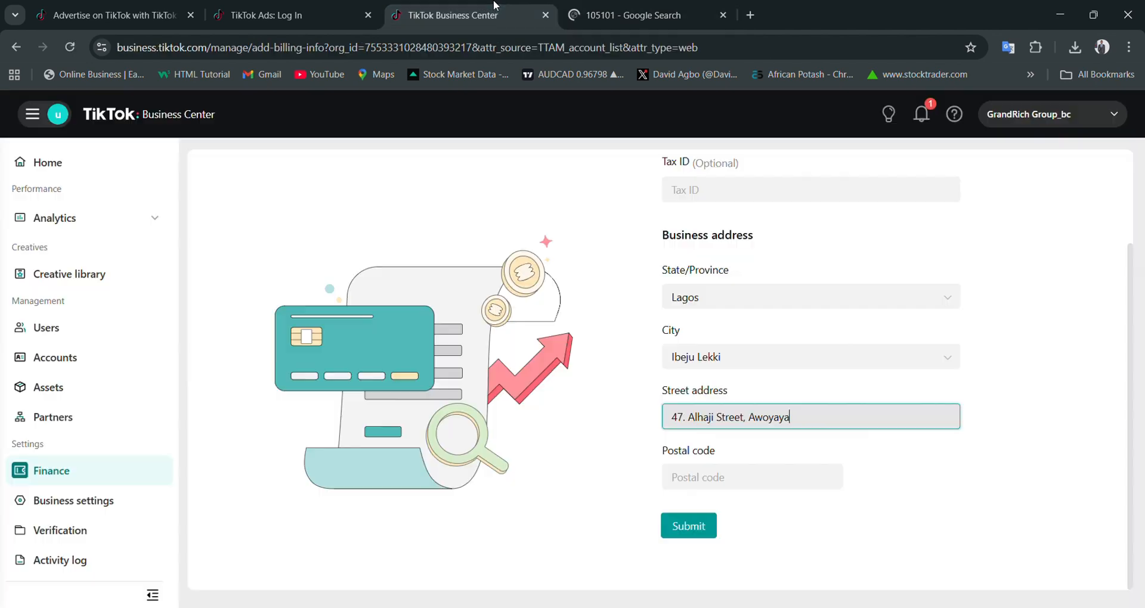
left_click(698, 483)
type("10")
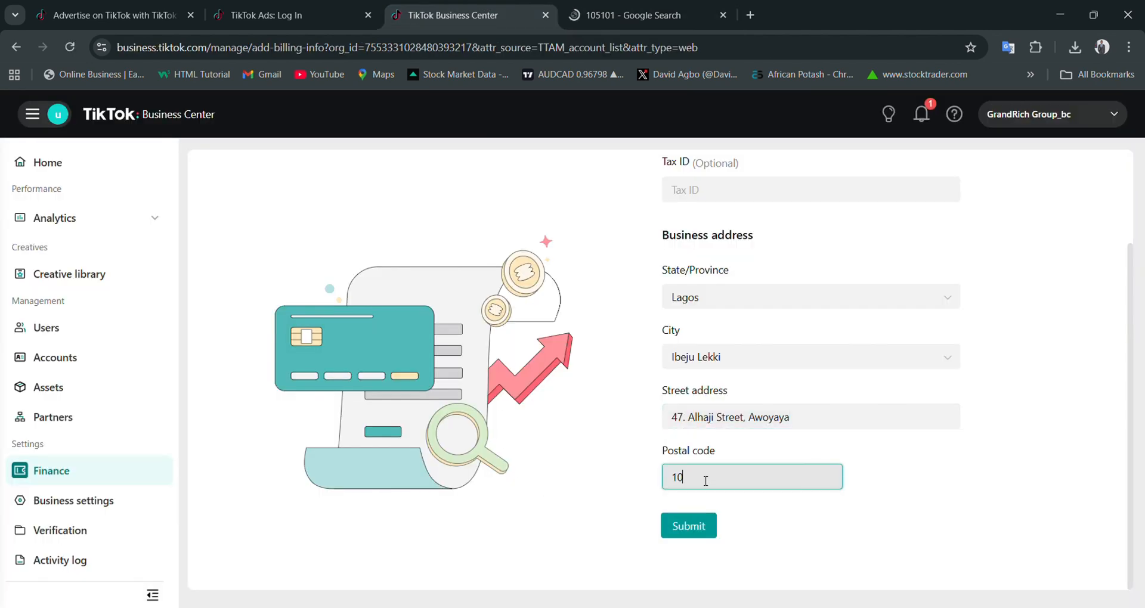
type("5101")
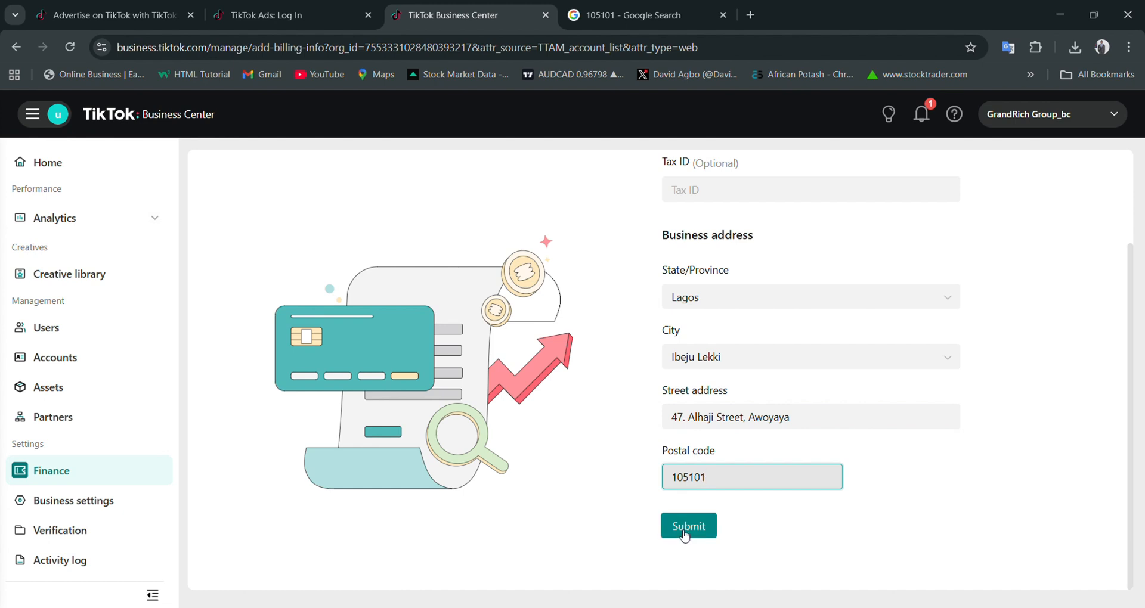
scroll(796, 347, "up", 1)
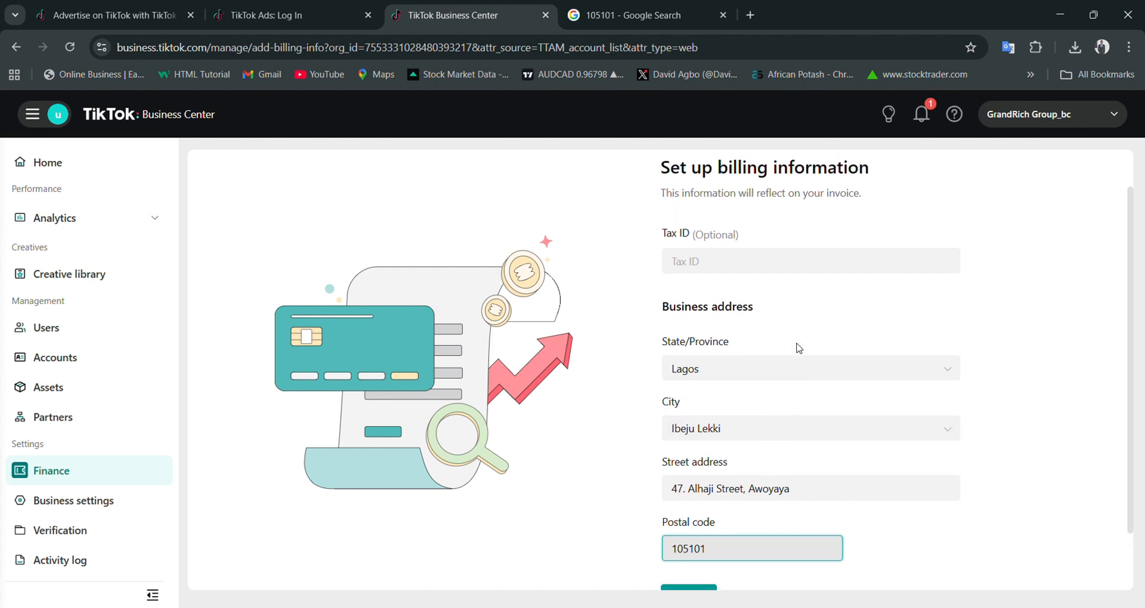
scroll(749, 518, "down", 1)
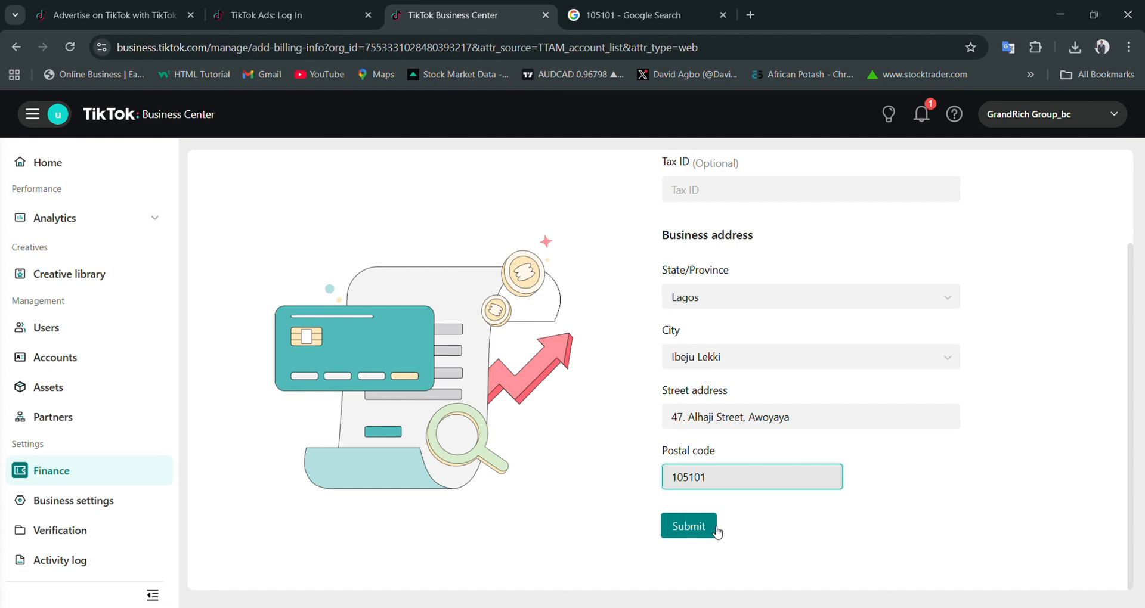
scroll(713, 348, "up", 2)
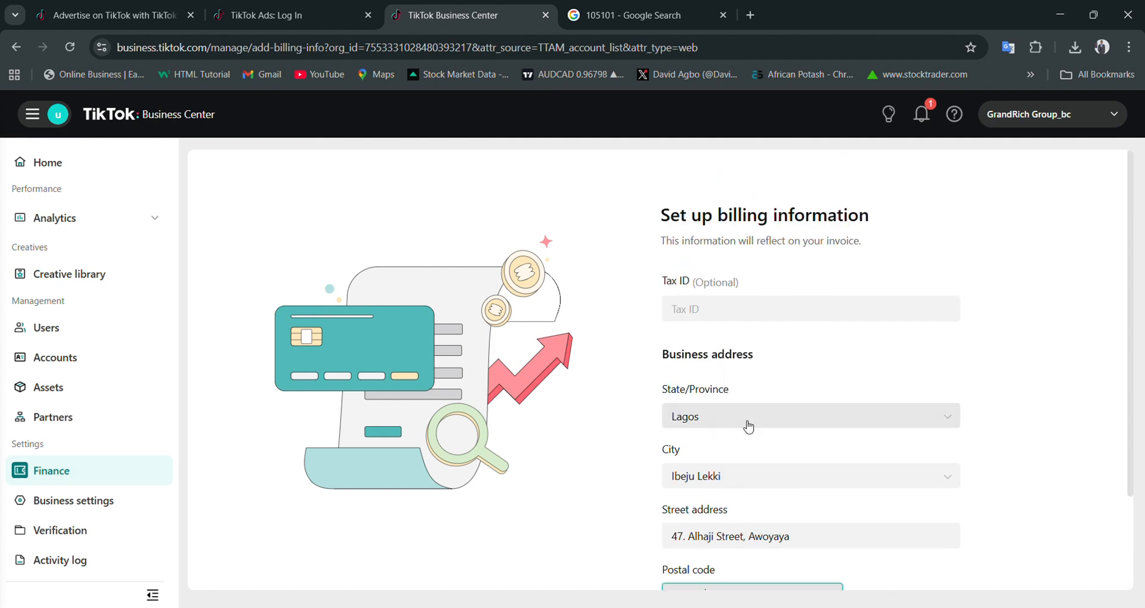
scroll(715, 430, "down", 2)
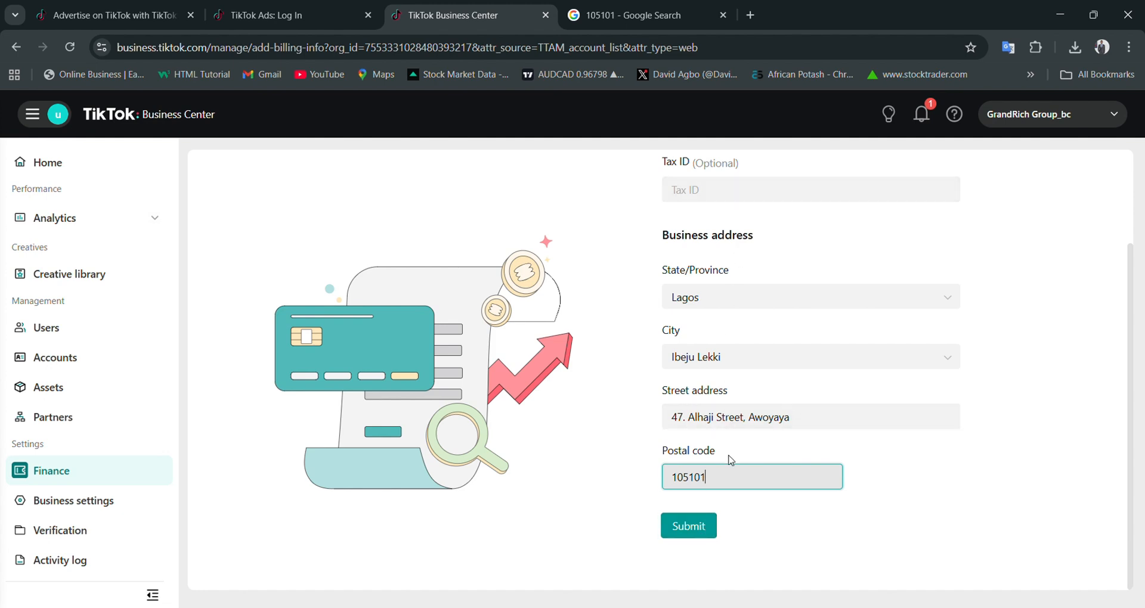
left_click(693, 528)
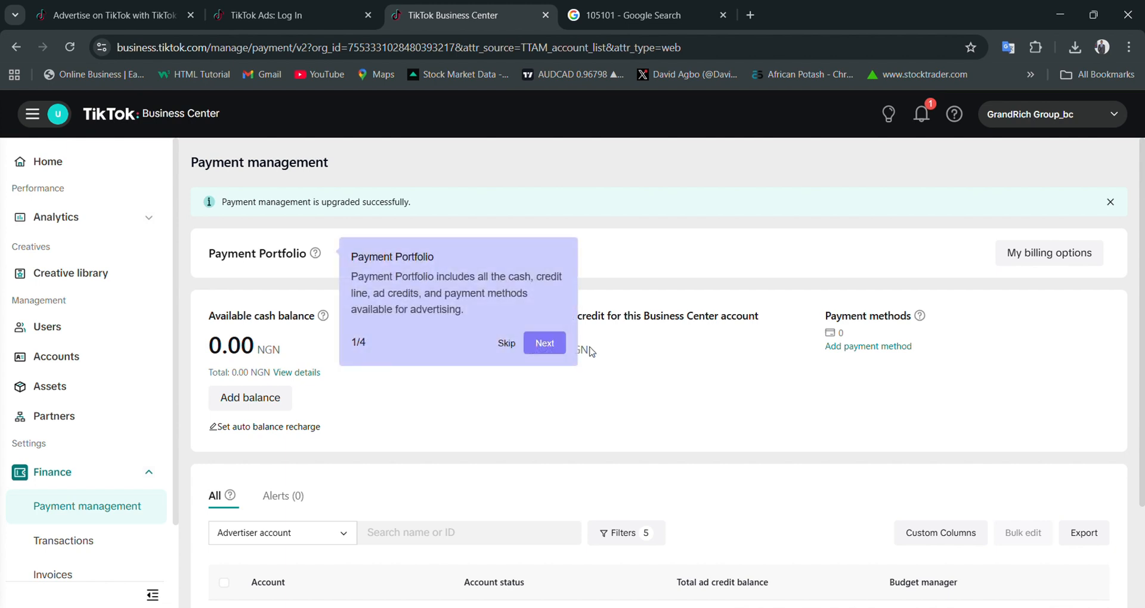
- Skip the Payment Portfolio tour, view the credit or debit card form for adding a payment method, and return to Payment management
left_click(507, 345)
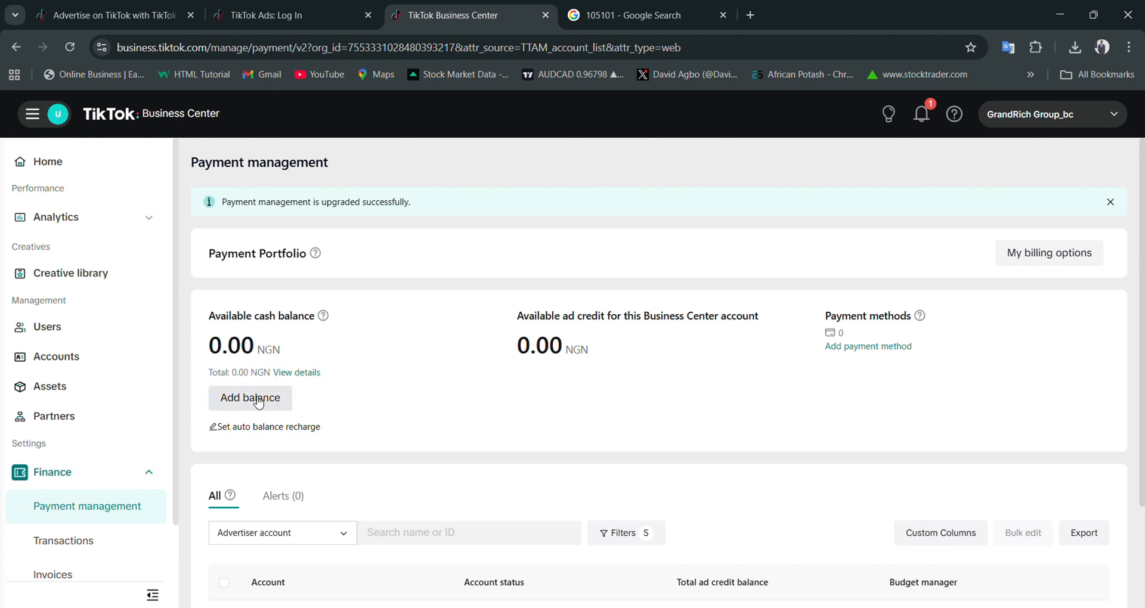
left_click(880, 349)
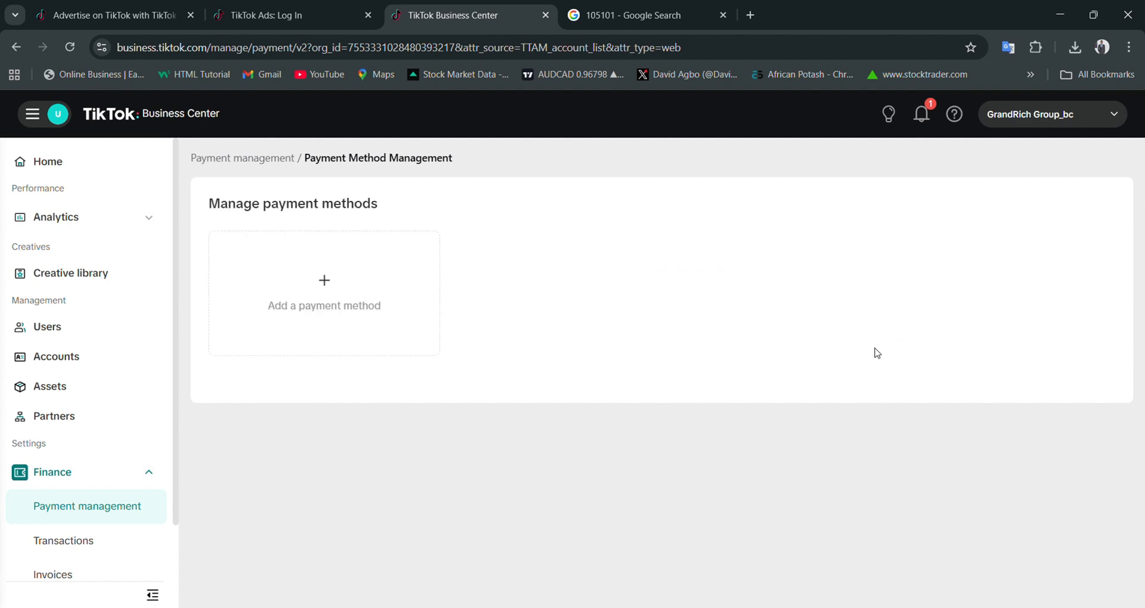
left_click(339, 288)
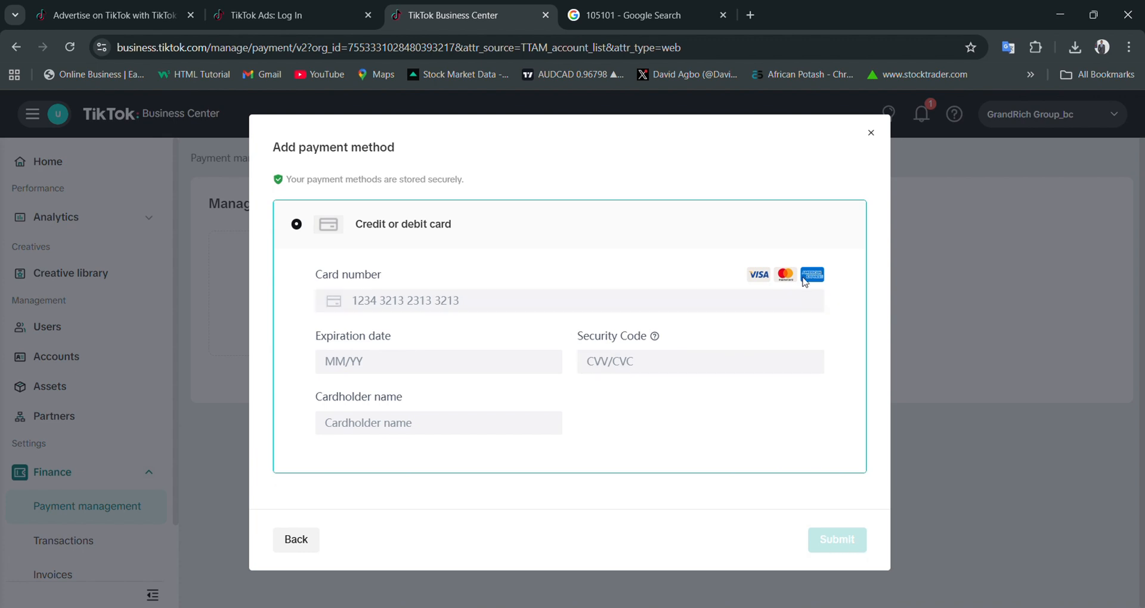
left_click(871, 133)
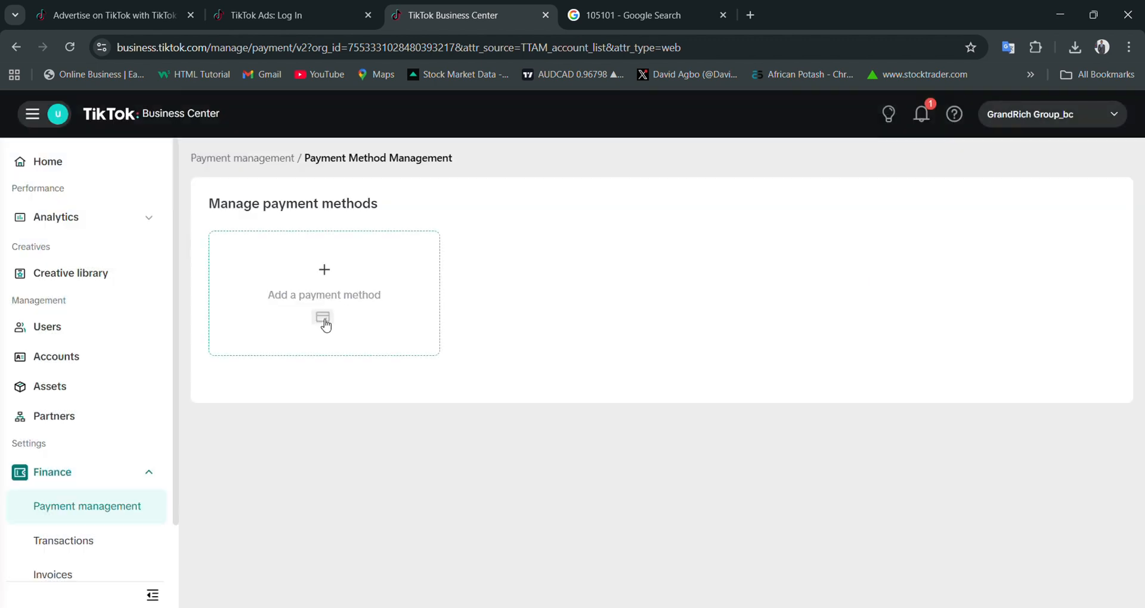
left_click(225, 157)
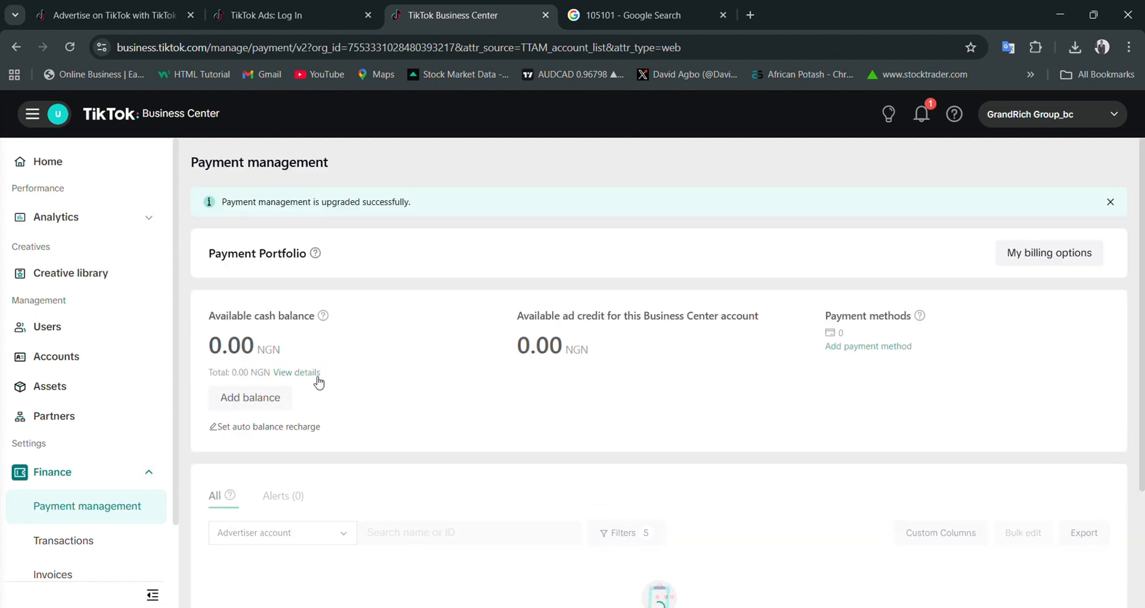
- Start adding balance to the payment portfolio and enter an amount of 20000 NGN
left_click(236, 396)
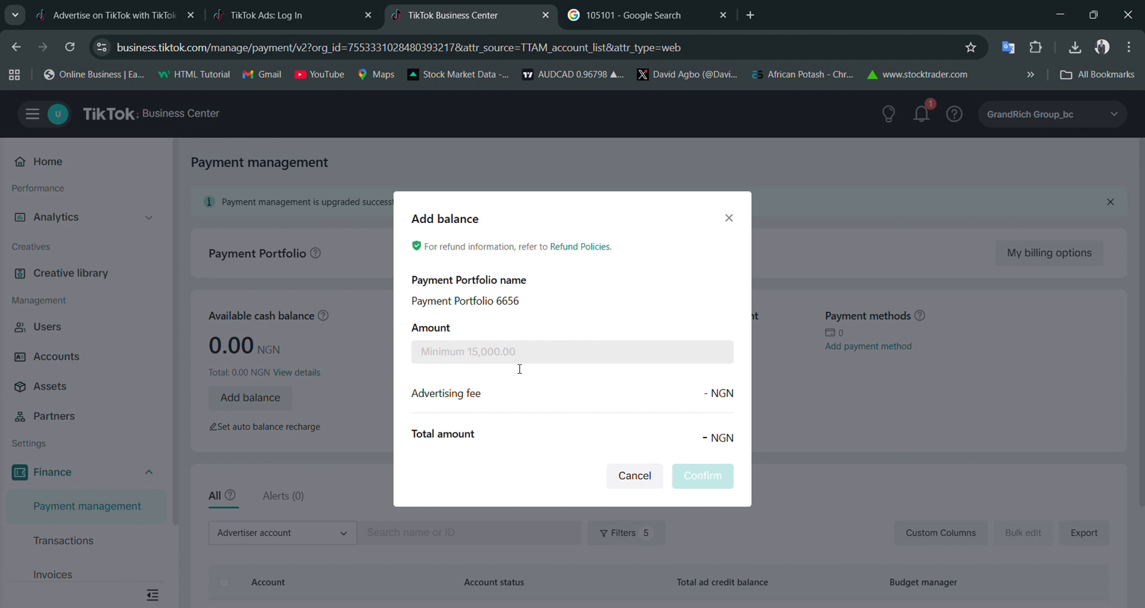
left_click(491, 360)
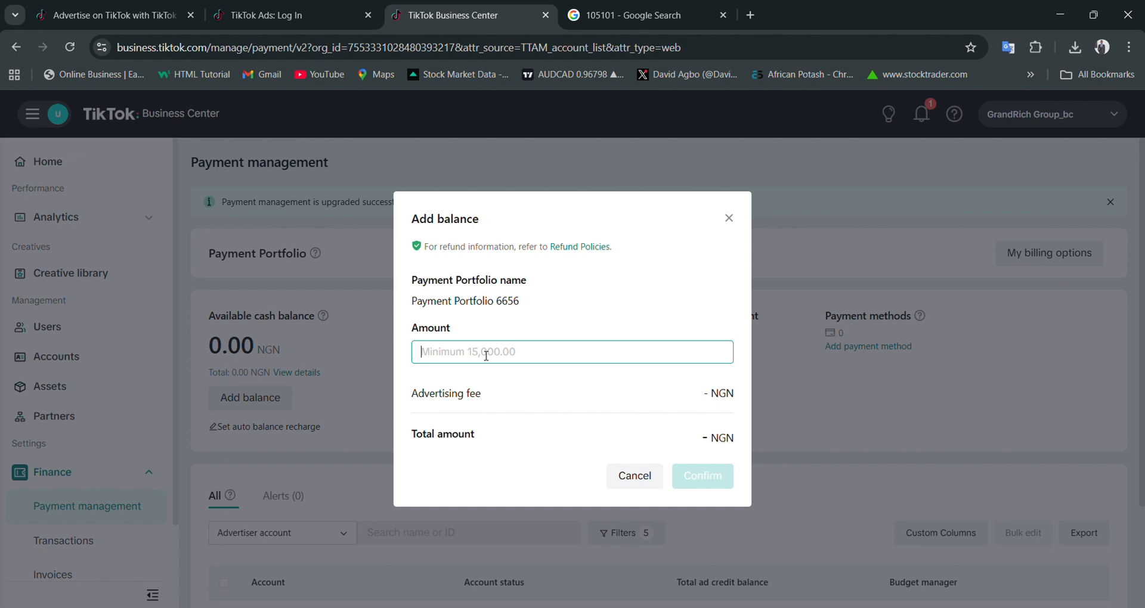
type("20000")
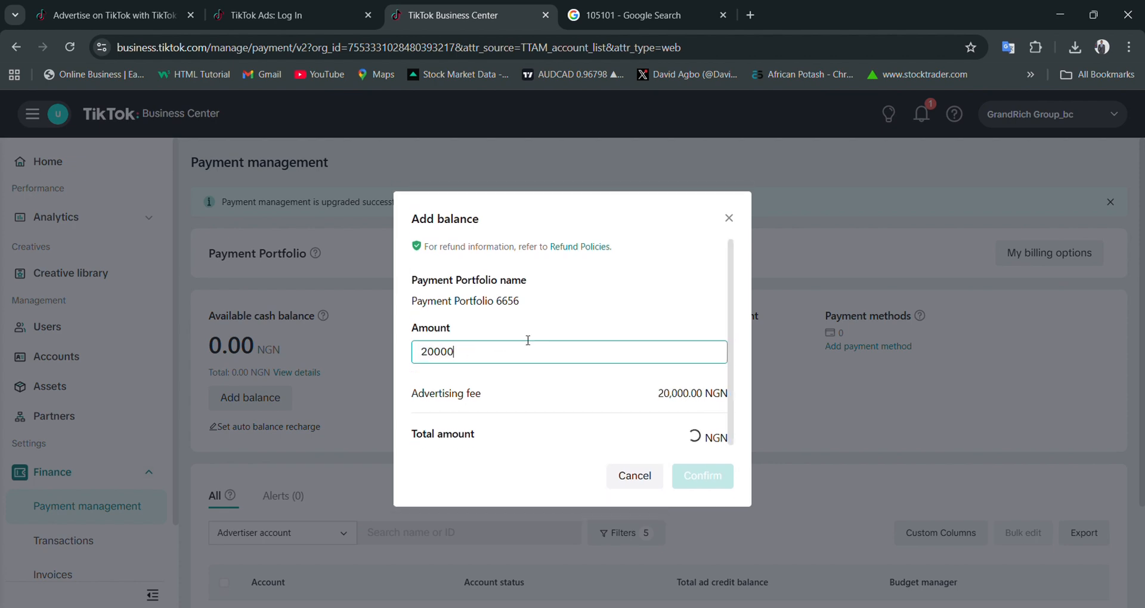
- Try 2000 NGN as the balance amount, and set it back to 20000
left_click_drag(502, 348, 317, 339)
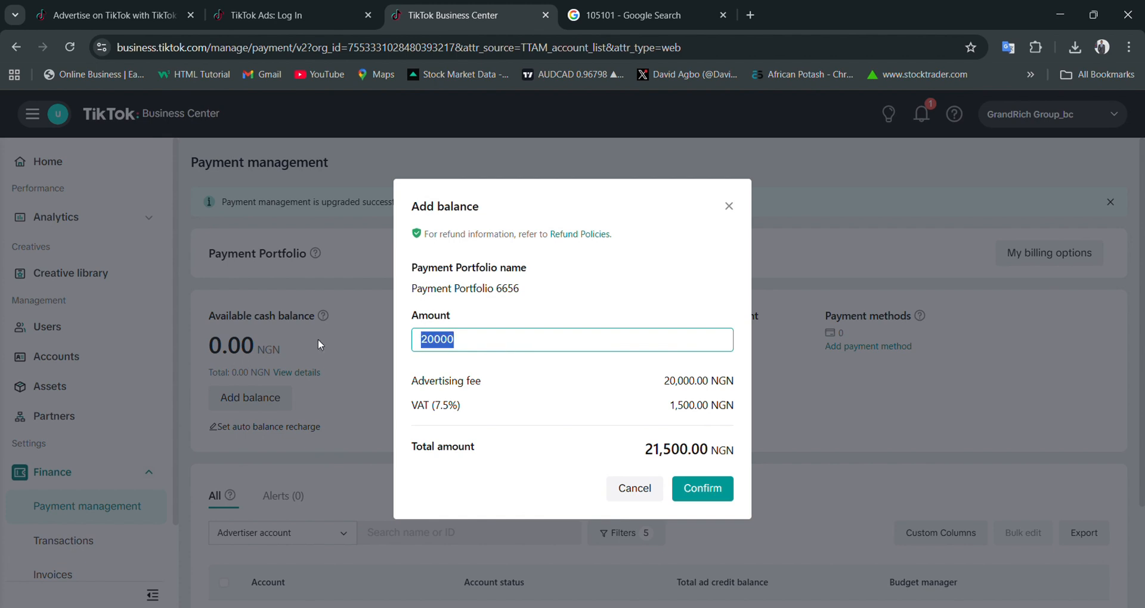
type("2000")
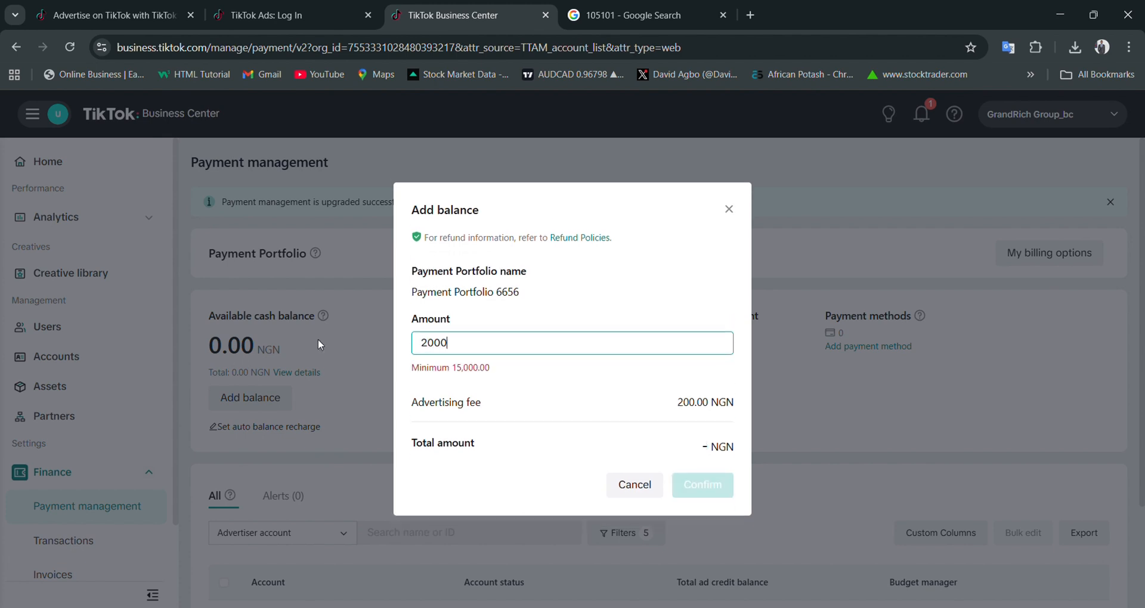
key("shift+Left")
key("shift+Left")
key("shift+Left")
key("shift+Left")
type("20000")
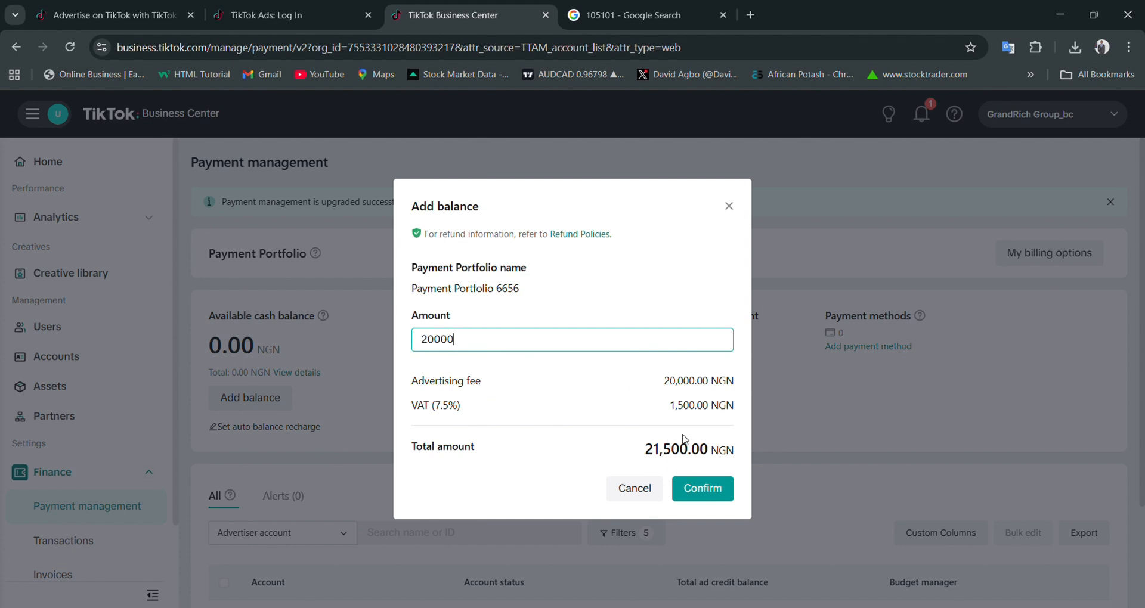
- Confirm the balance amount, view the credit or debit card payment form, and close it without paying
left_click(705, 493)
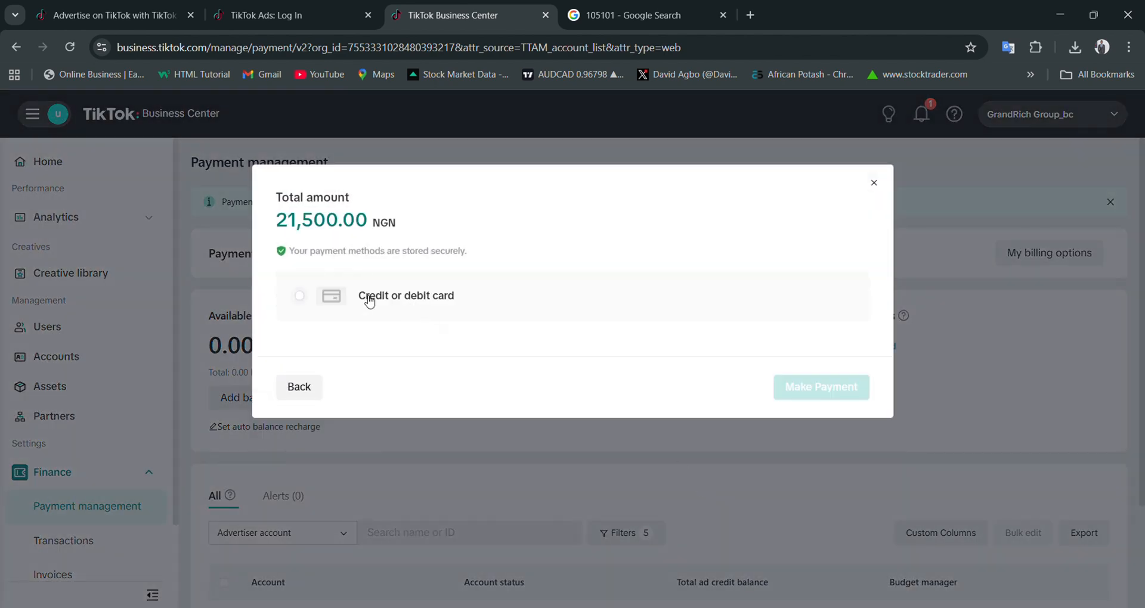
left_click(419, 298)
scroll(427, 345, "down", 2)
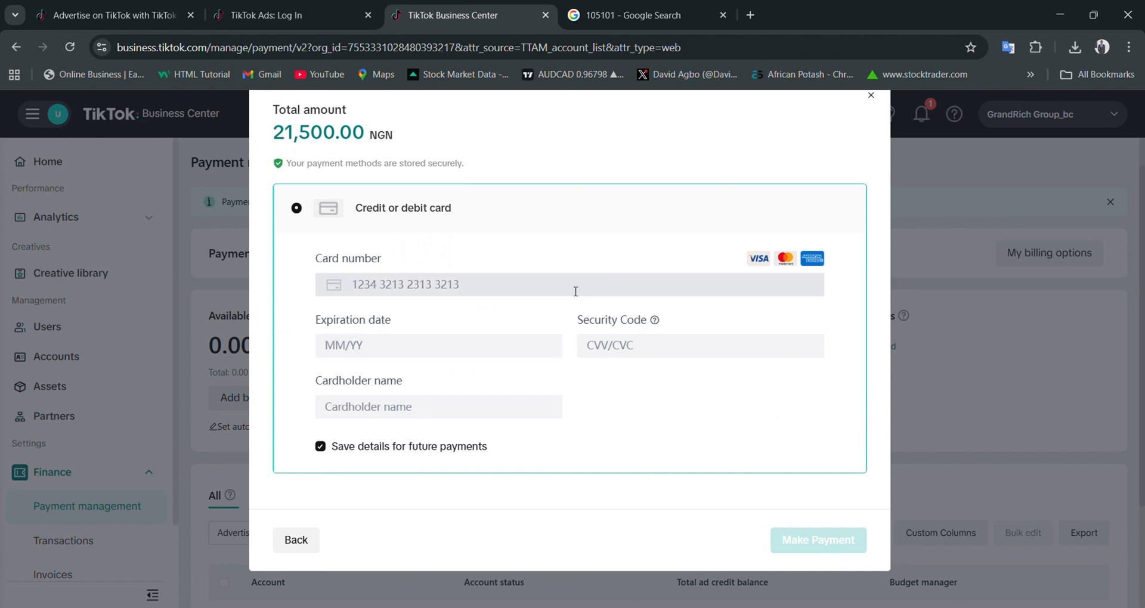
left_click(878, 102)
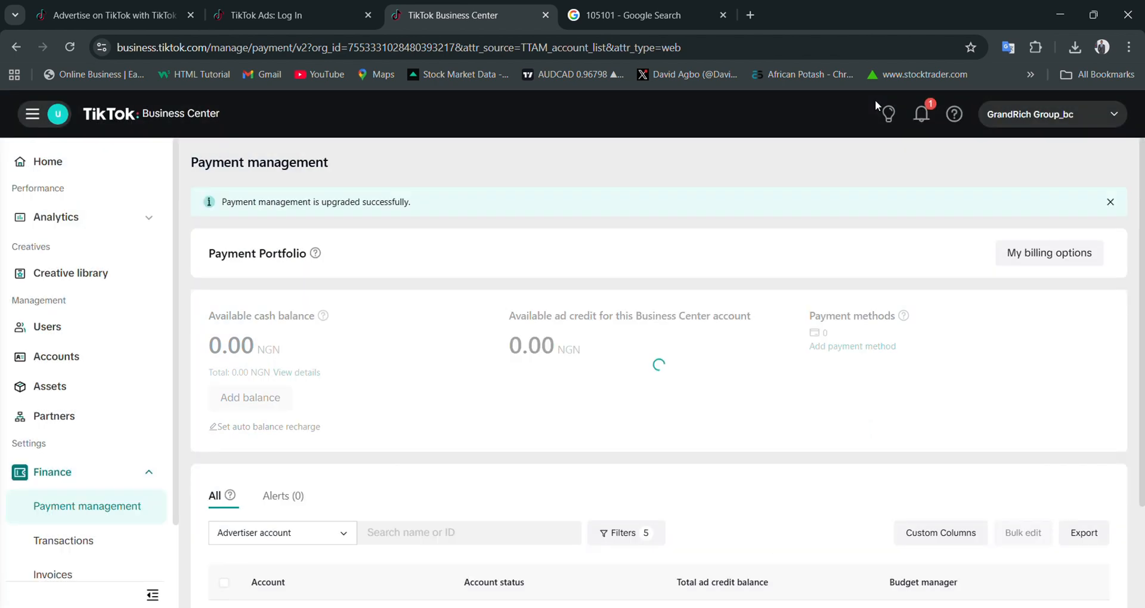